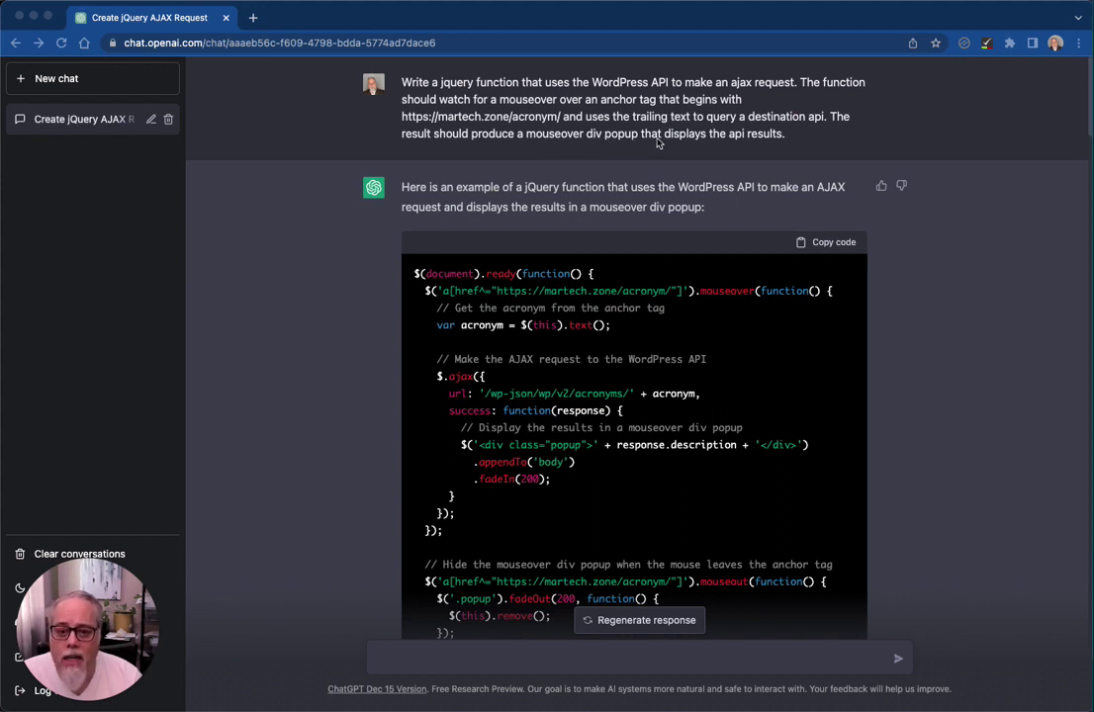
- Scroll through the wpdb wp_posts query version of the acronym popup code
{"action": "scroll", "coordinate": [653, 333], "scroll_direction": "down", "scroll_amount": 3}
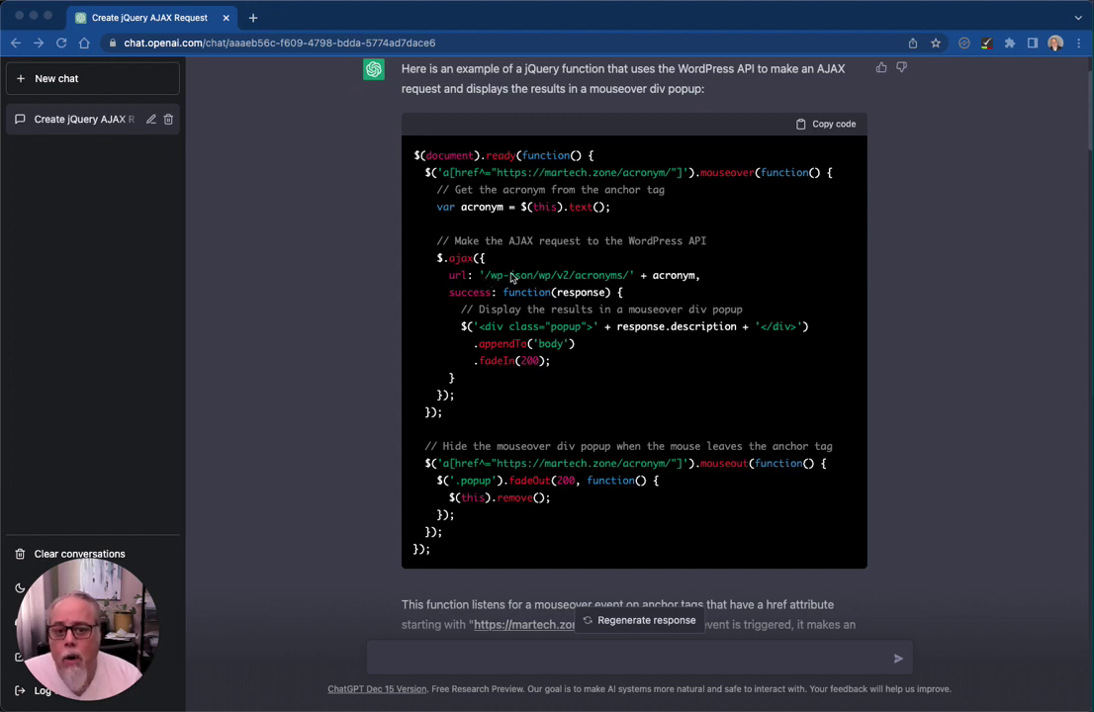
{"action": "scroll", "coordinate": [554, 272], "scroll_direction": "down", "scroll_amount": 1}
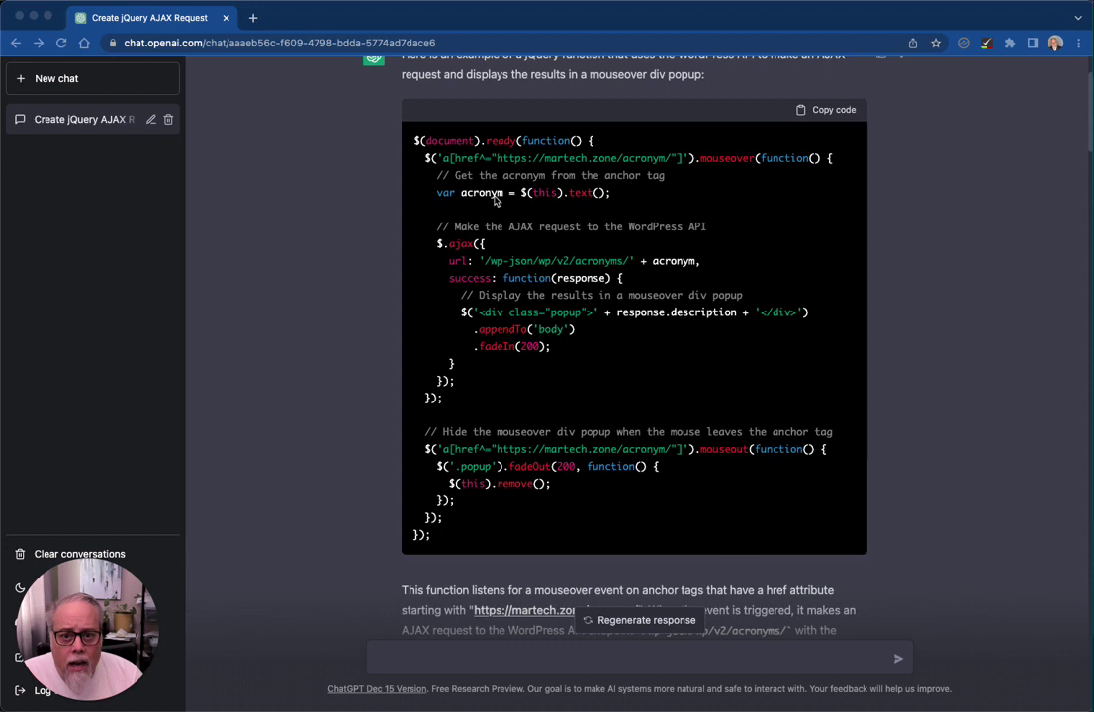
{"action": "scroll", "coordinate": [510, 277], "scroll_direction": "down", "scroll_amount": 1}
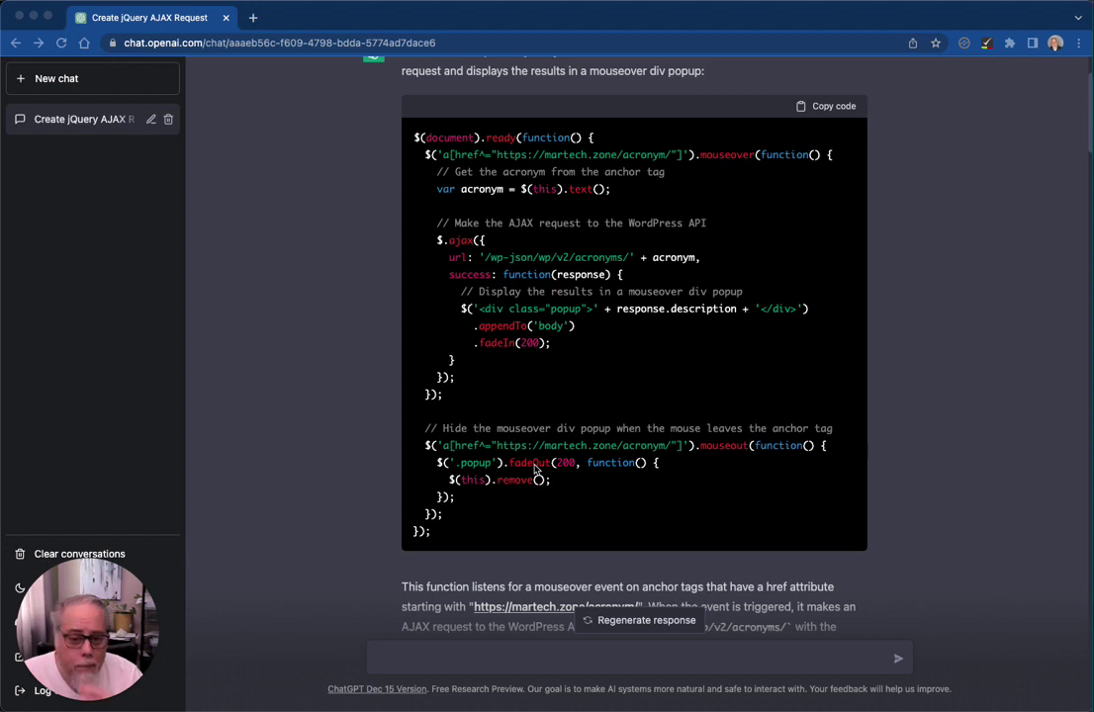
{"action": "scroll", "coordinate": [536, 472], "scroll_direction": "down", "scroll_amount": 5}
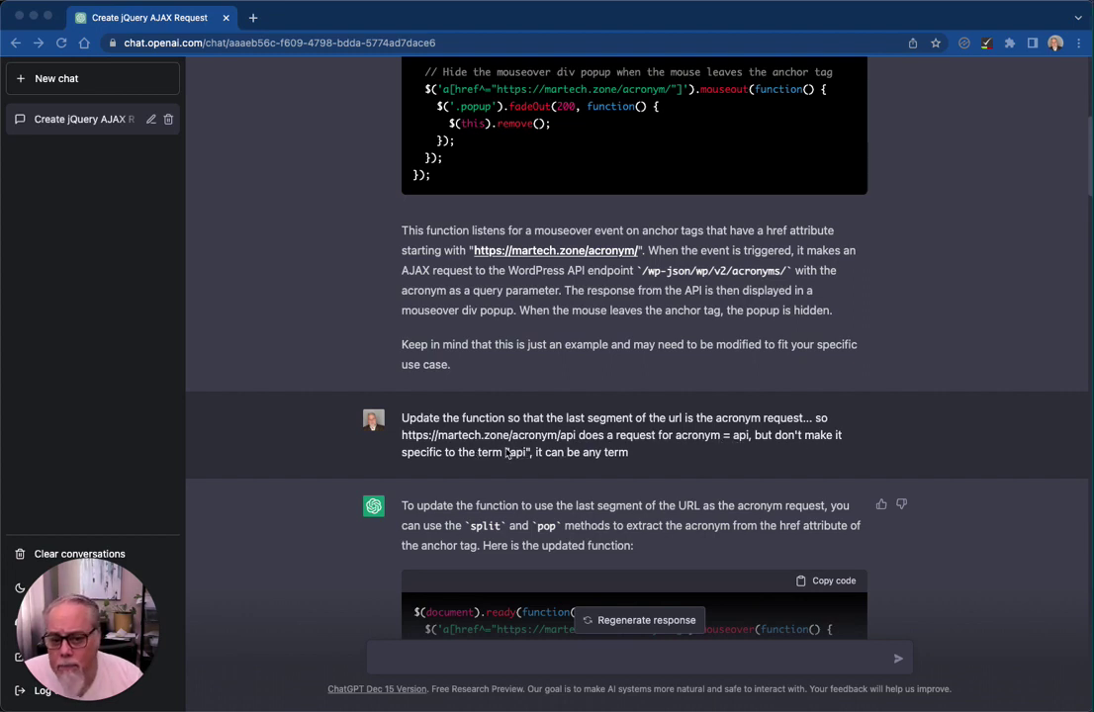
{"action": "scroll", "coordinate": [555, 453], "scroll_direction": "down", "scroll_amount": 3}
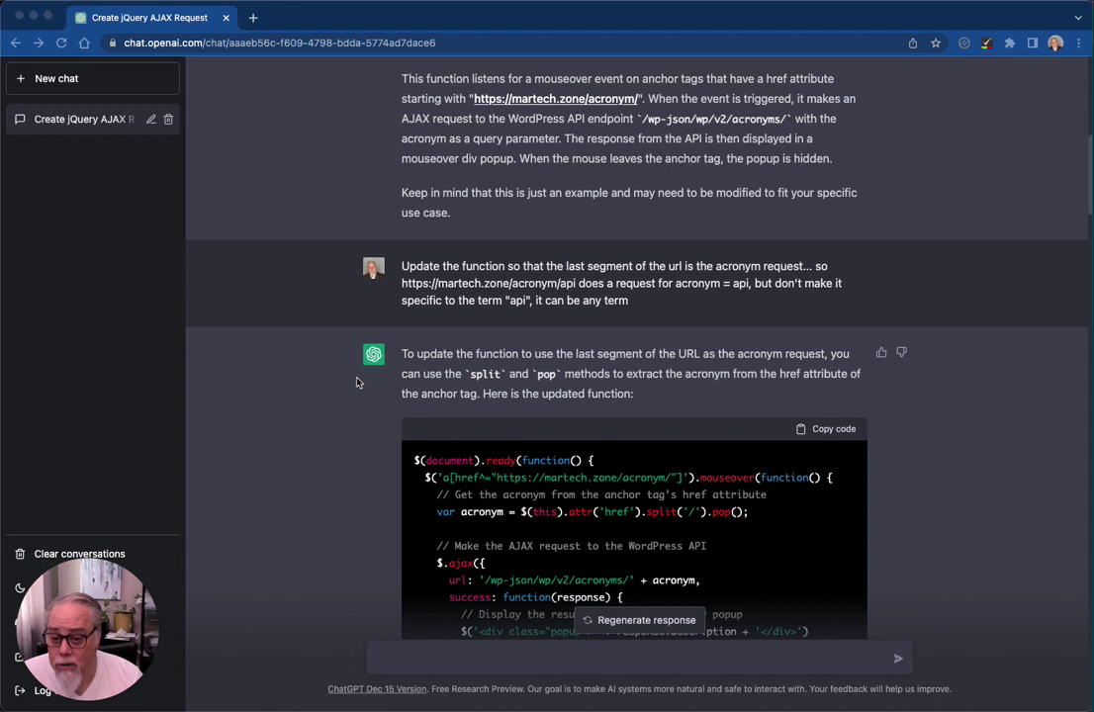
{"action": "scroll", "coordinate": [445, 416], "scroll_direction": "down", "scroll_amount": 3}
{"action": "scroll", "coordinate": [386, 288], "scroll_direction": "down", "scroll_amount": 3}
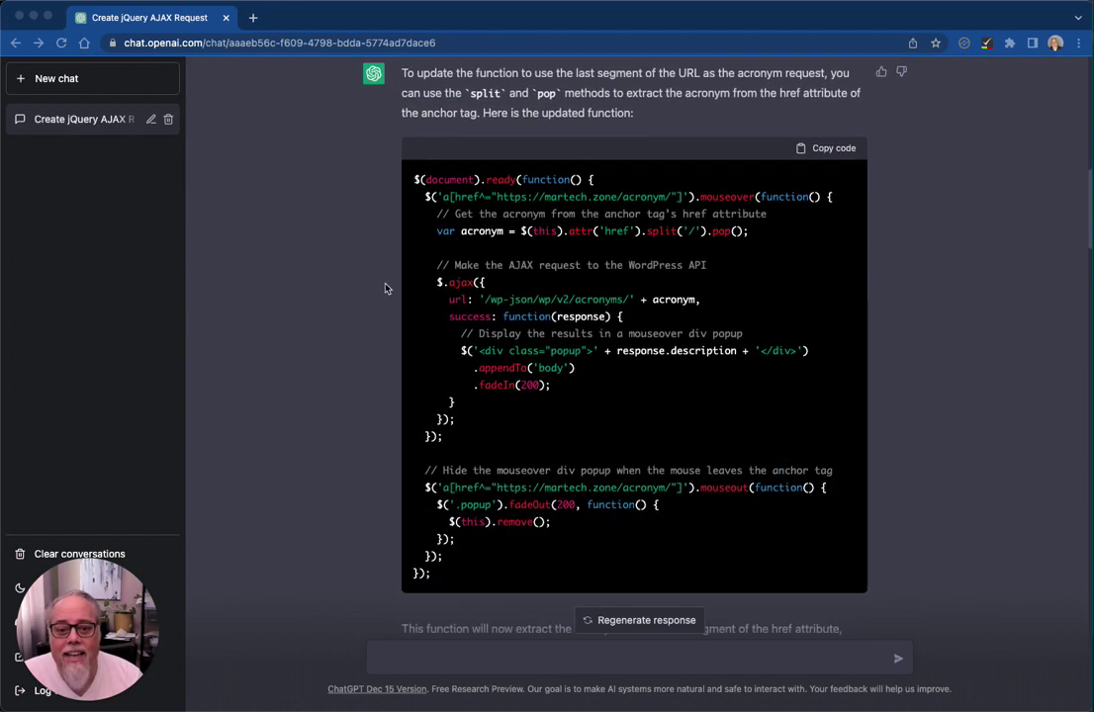
{"action": "scroll", "coordinate": [532, 207], "scroll_direction": "up", "scroll_amount": 1}
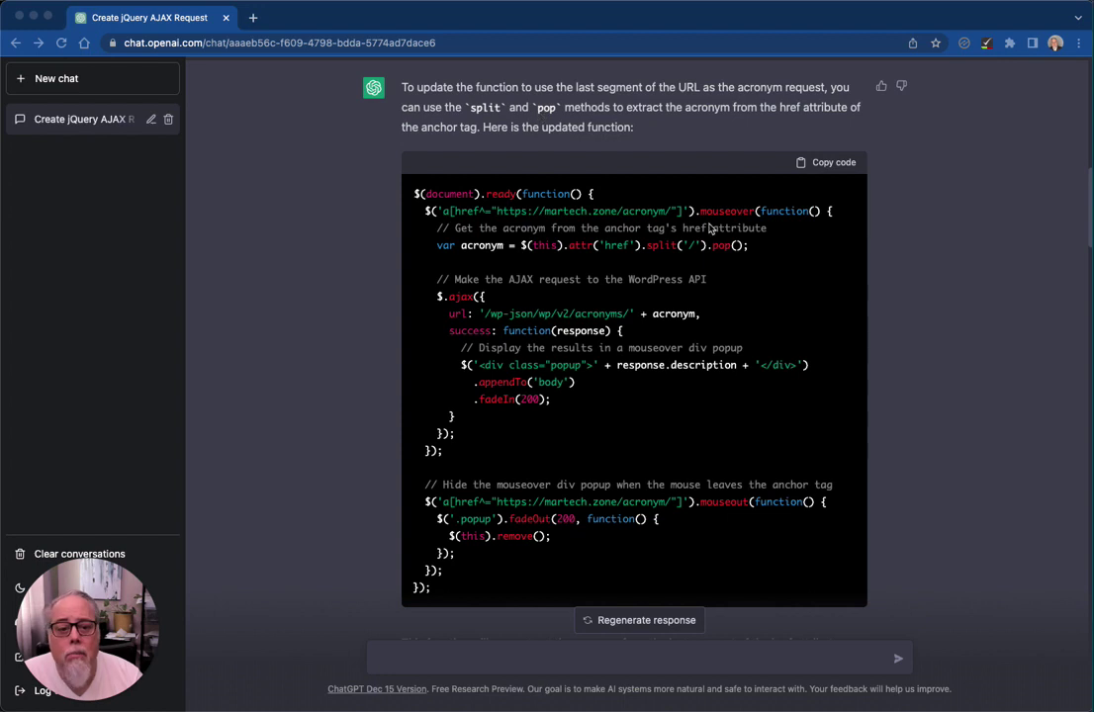
{"action": "scroll", "coordinate": [678, 294], "scroll_direction": "down", "scroll_amount": 1}
{"action": "scroll", "coordinate": [678, 294], "scroll_direction": "down", "scroll_amount": 2}
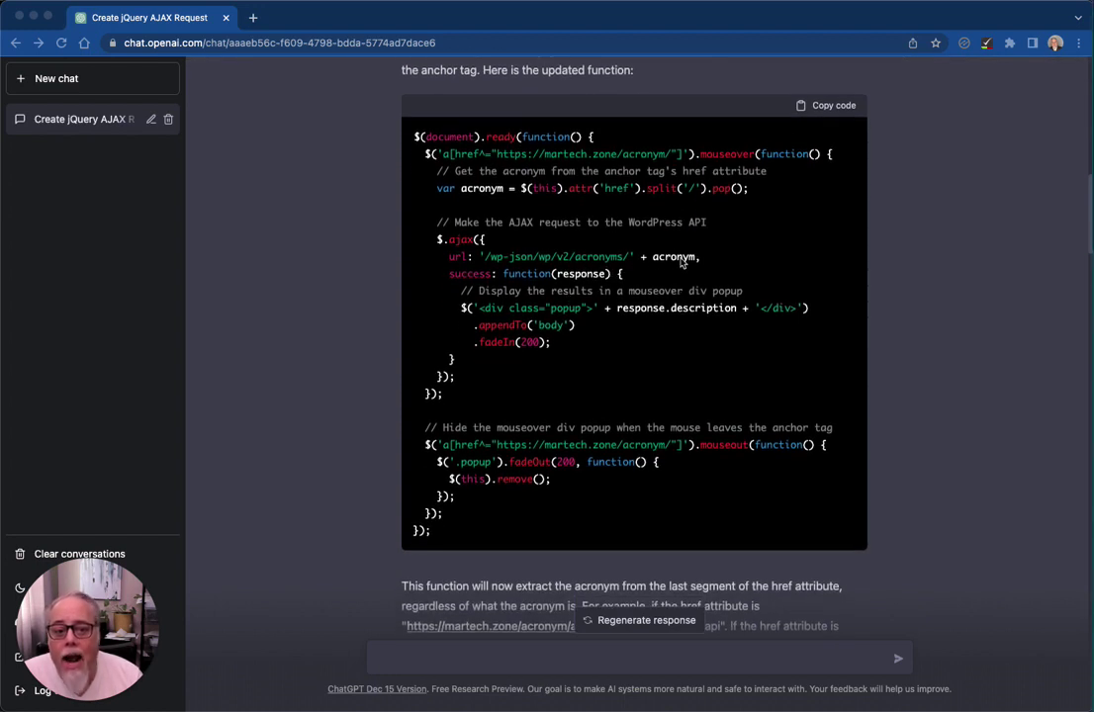
{"action": "scroll", "coordinate": [680, 262], "scroll_direction": "down", "scroll_amount": 6}
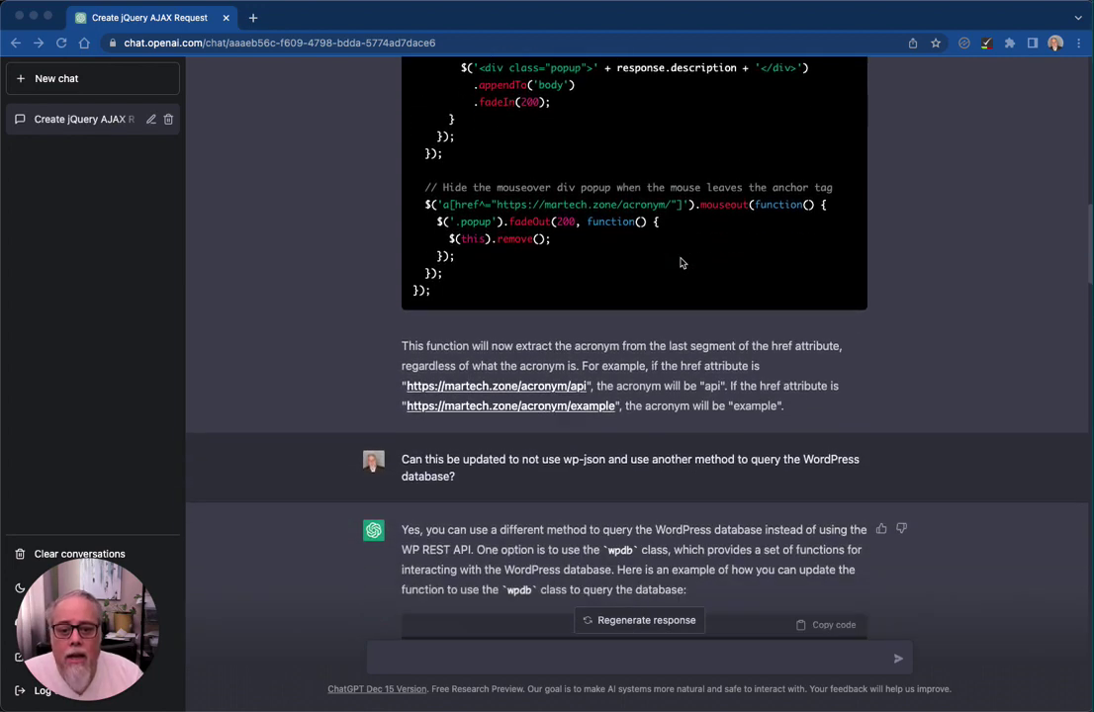
{"action": "scroll", "coordinate": [593, 297], "scroll_direction": "down", "scroll_amount": 1}
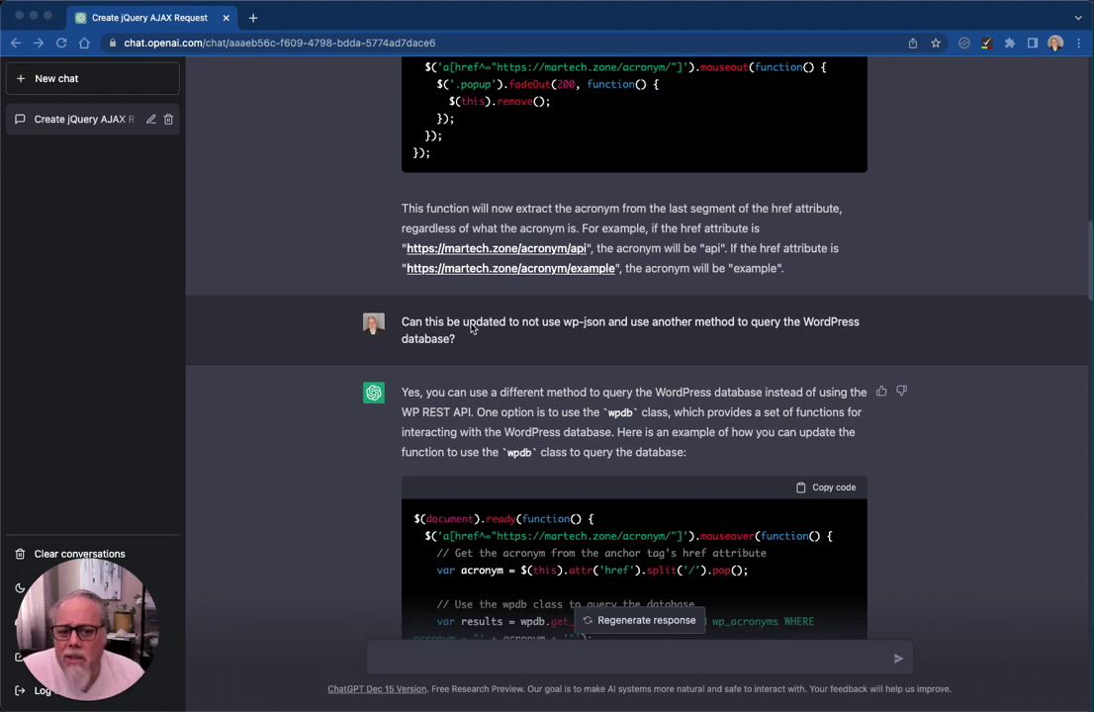
{"action": "scroll", "coordinate": [376, 290], "scroll_direction": "down", "scroll_amount": 2}
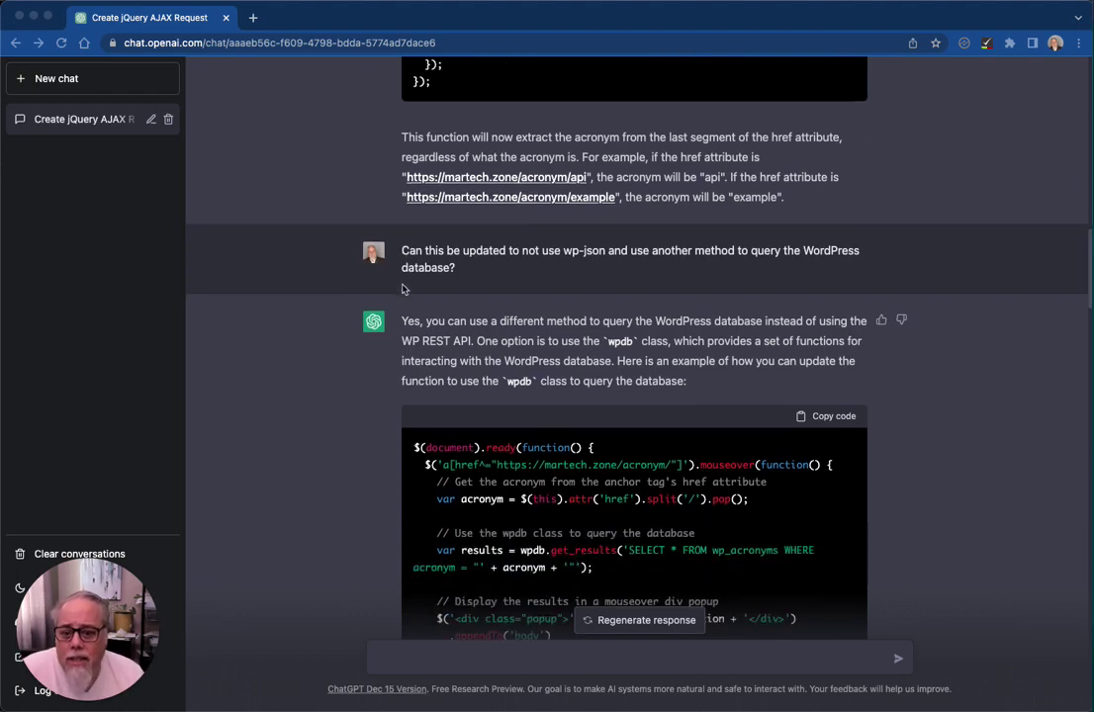
{"action": "scroll", "coordinate": [376, 290], "scroll_direction": "down", "scroll_amount": 5}
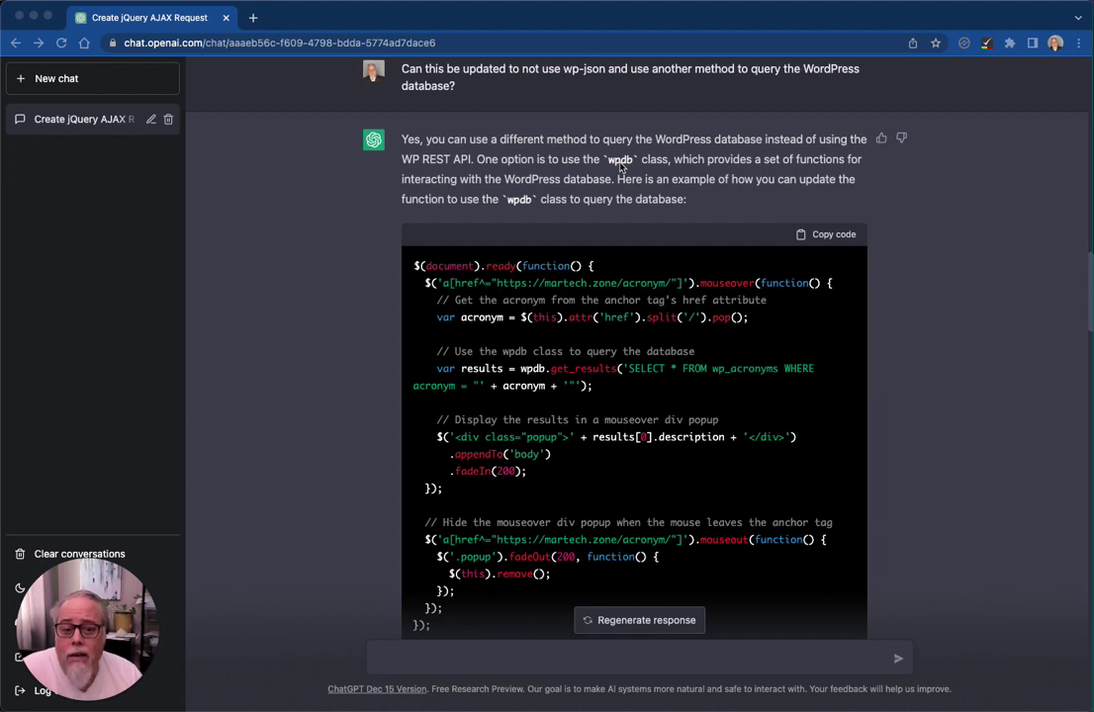
{"action": "scroll", "coordinate": [581, 373], "scroll_direction": "down", "scroll_amount": 1}
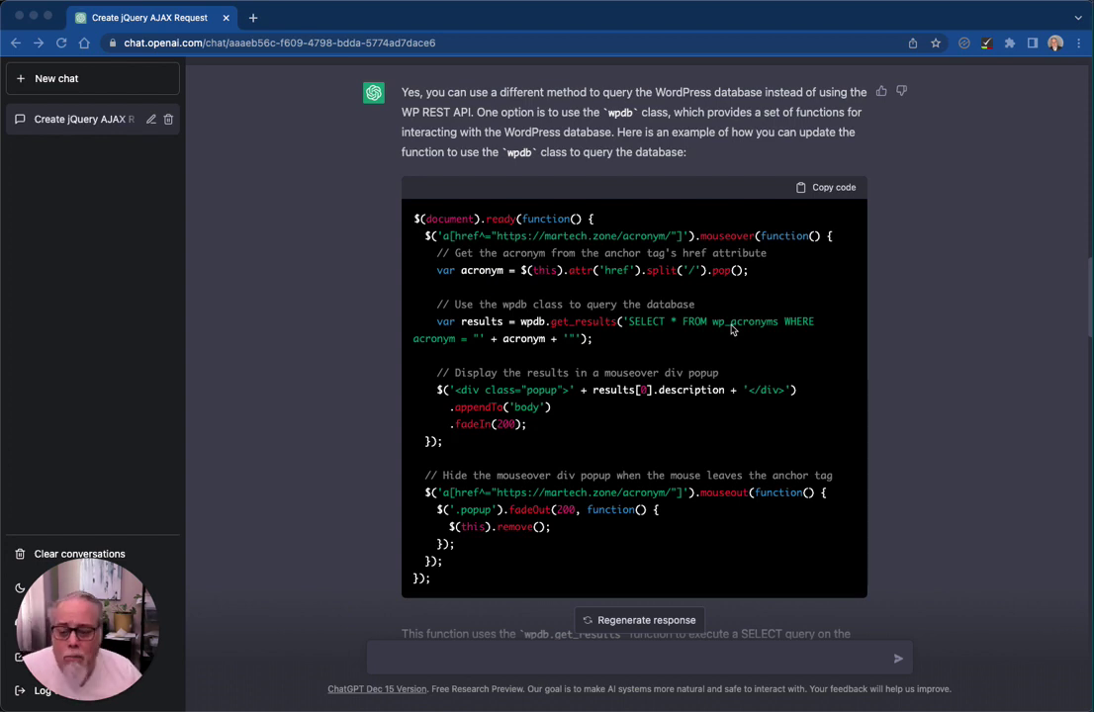
- Scroll on to the acronym_description, acronym_citeurl and acronym_cite request and its get_post_meta reply
{"action": "scroll", "coordinate": [732, 330], "scroll_direction": "down", "scroll_amount": 5}
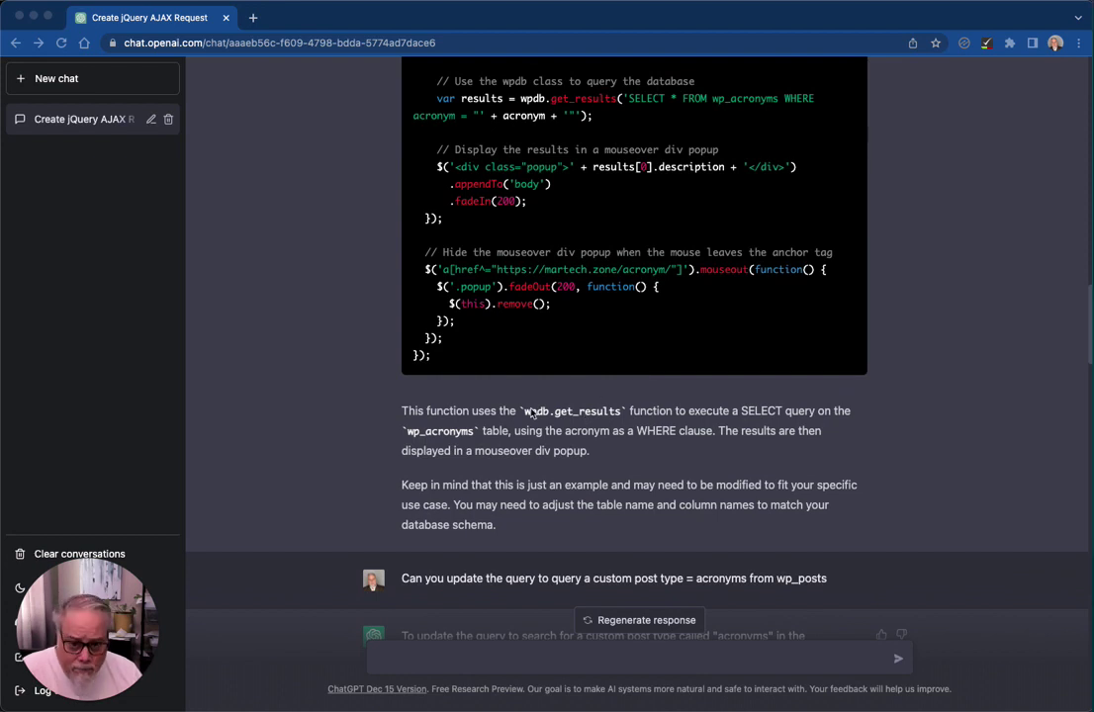
{"action": "scroll", "coordinate": [533, 413], "scroll_direction": "down", "scroll_amount": 3}
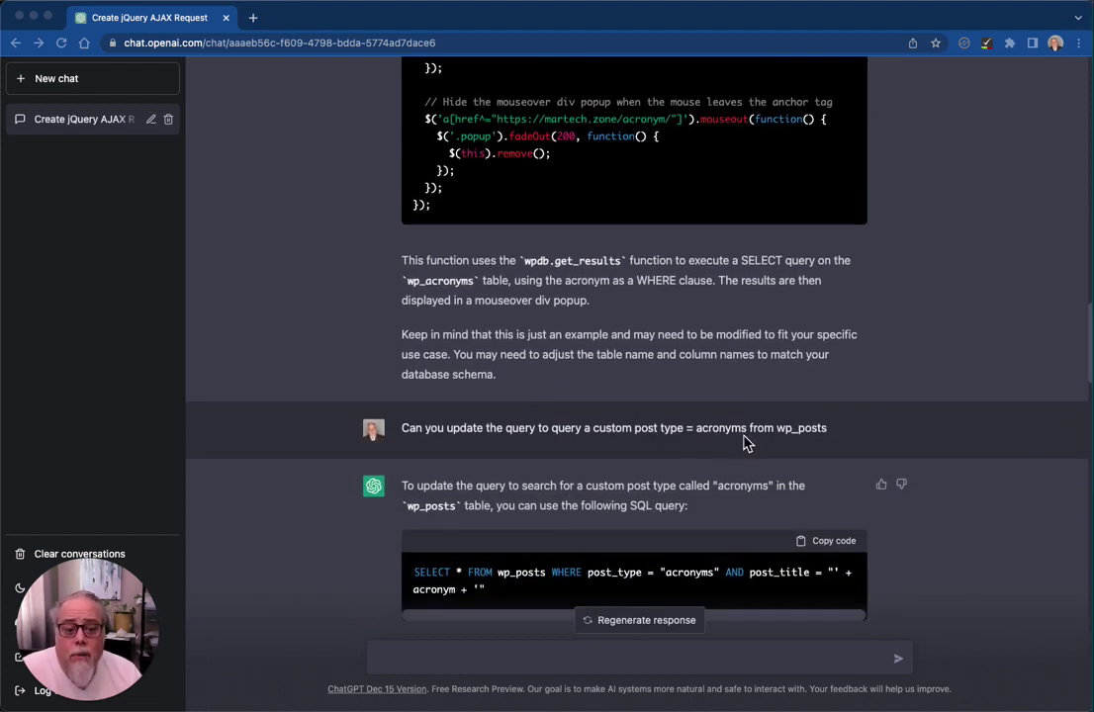
{"action": "scroll", "coordinate": [724, 436], "scroll_direction": "down", "scroll_amount": 4}
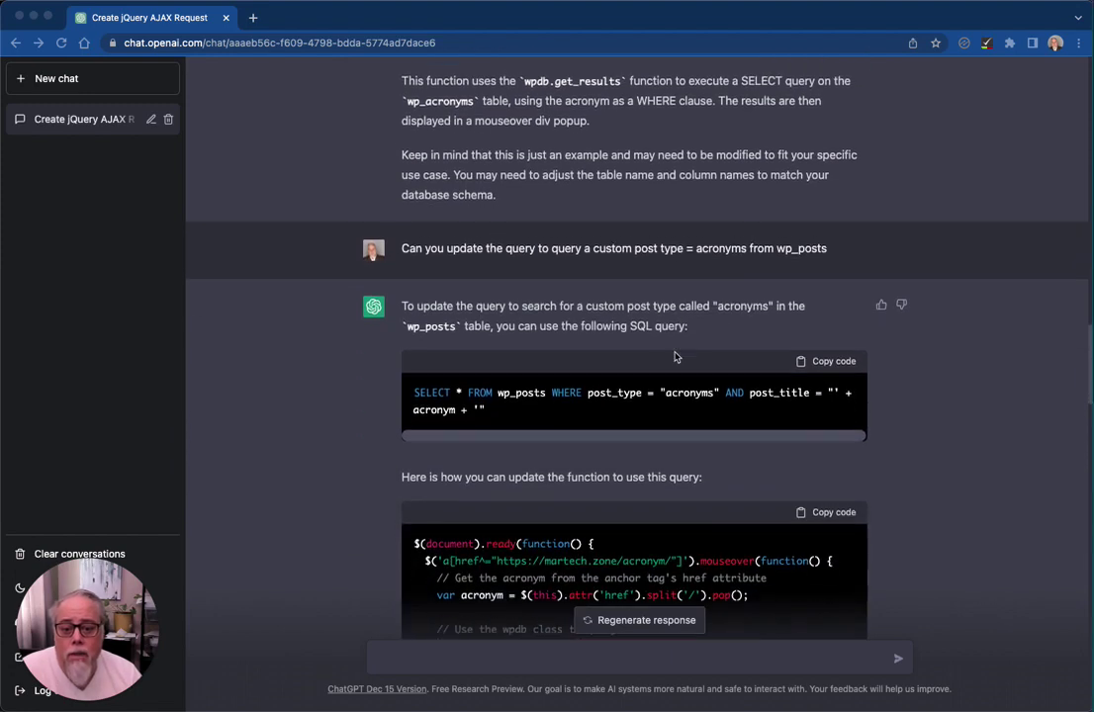
{"action": "scroll", "coordinate": [554, 356], "scroll_direction": "down", "scroll_amount": 1}
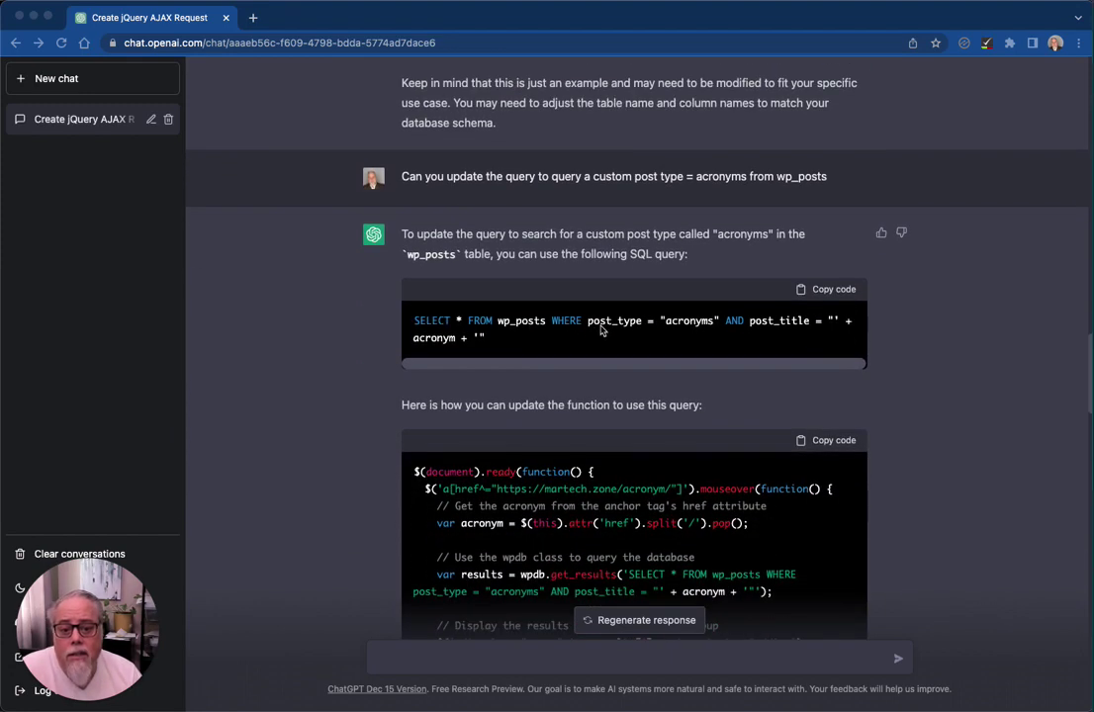
{"action": "scroll", "coordinate": [586, 344], "scroll_direction": "down", "scroll_amount": 5}
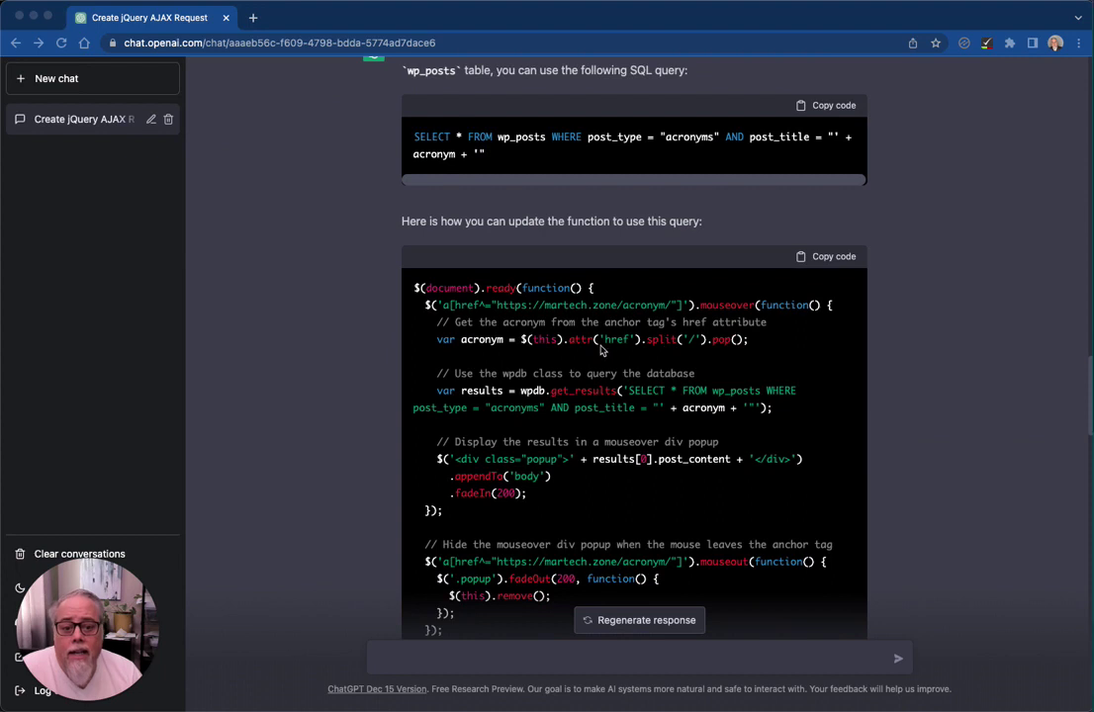
{"action": "scroll", "coordinate": [606, 347], "scroll_direction": "down", "scroll_amount": 1}
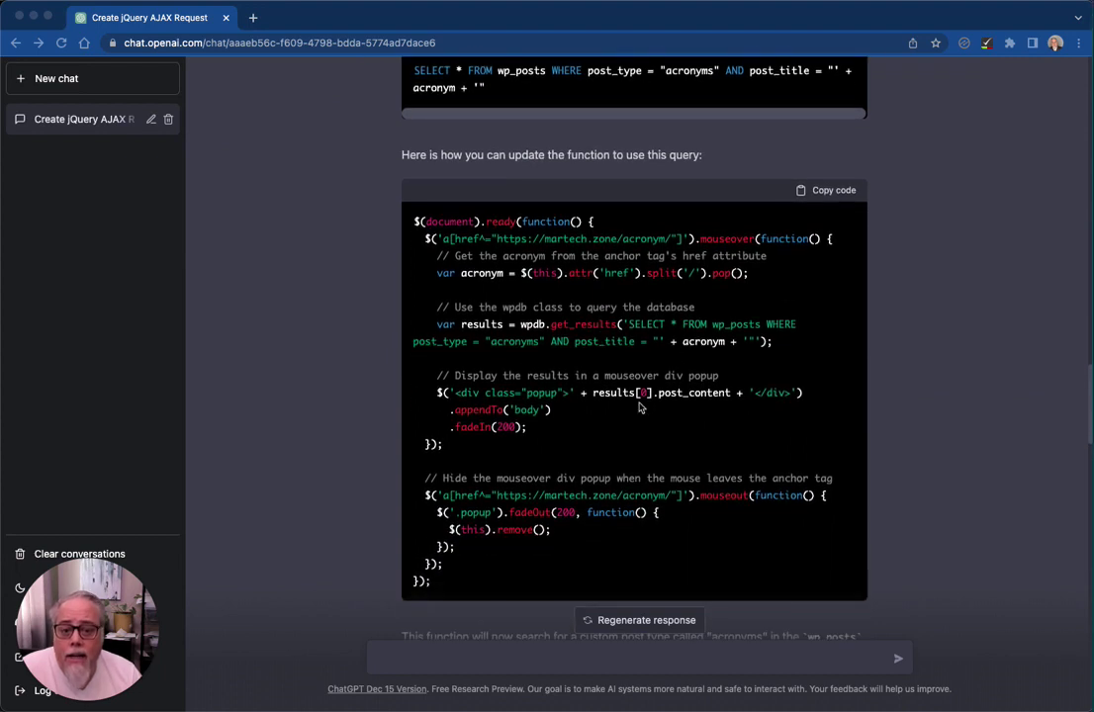
{"action": "scroll", "coordinate": [639, 408], "scroll_direction": "down", "scroll_amount": 7}
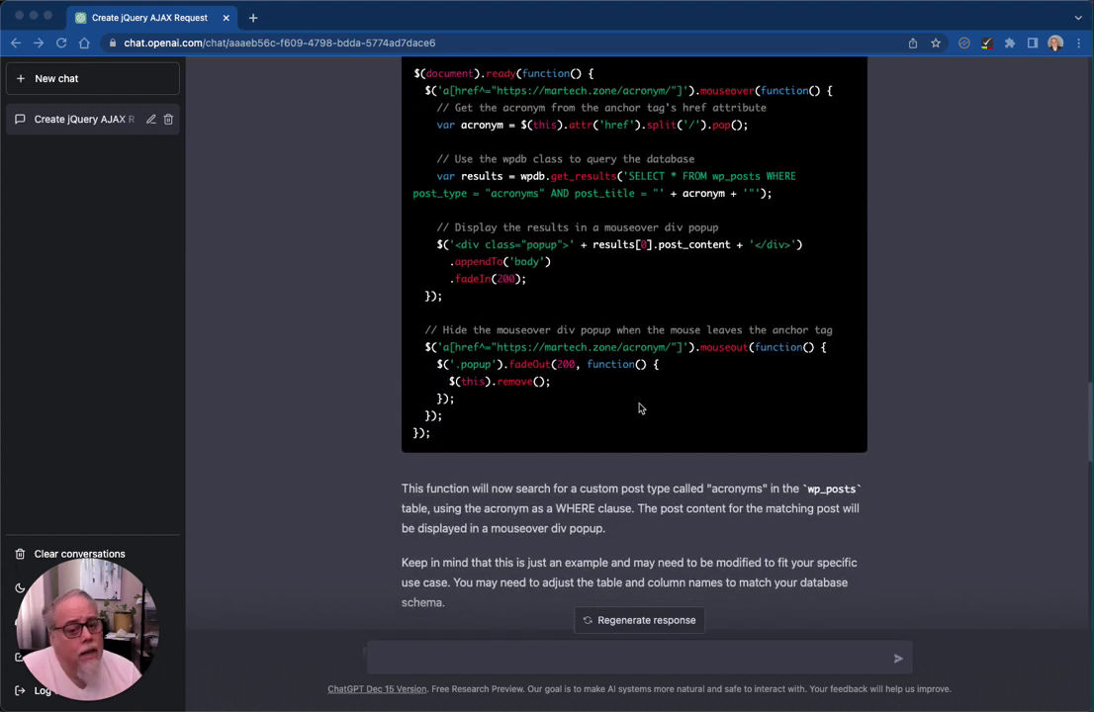
{"action": "scroll", "coordinate": [623, 416], "scroll_direction": "down", "scroll_amount": 2}
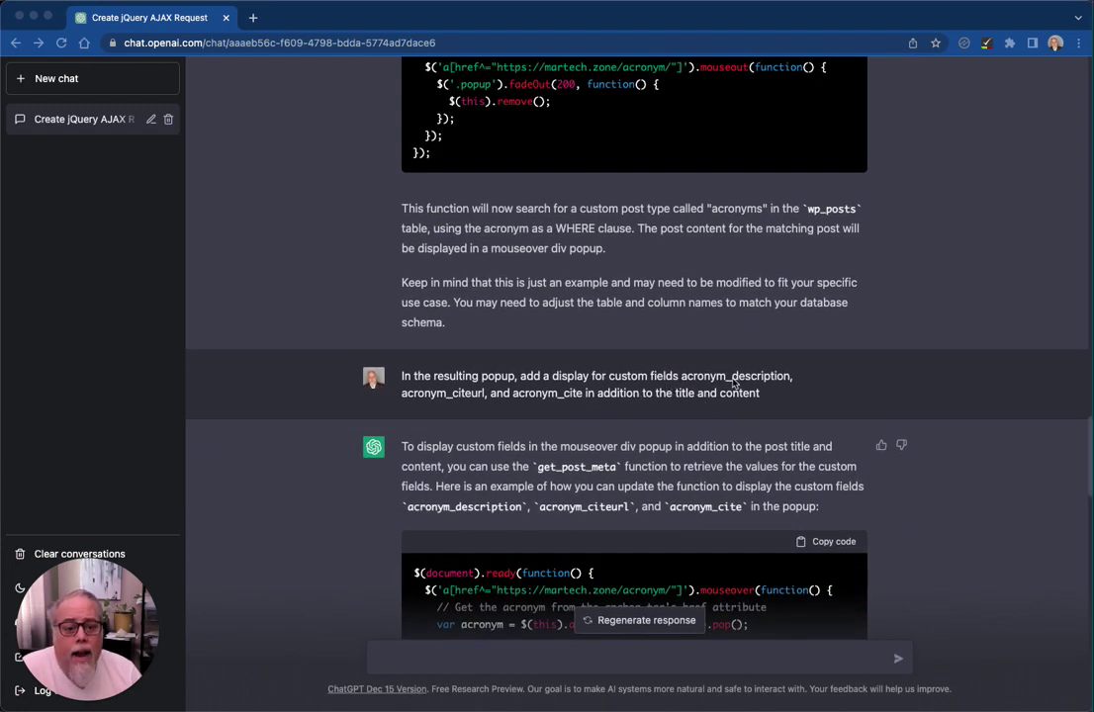
- Scroll past the get_post_meta code and explanation to the question about the $ error in WordPress
{"action": "scroll", "coordinate": [534, 347], "scroll_direction": "down", "scroll_amount": 2}
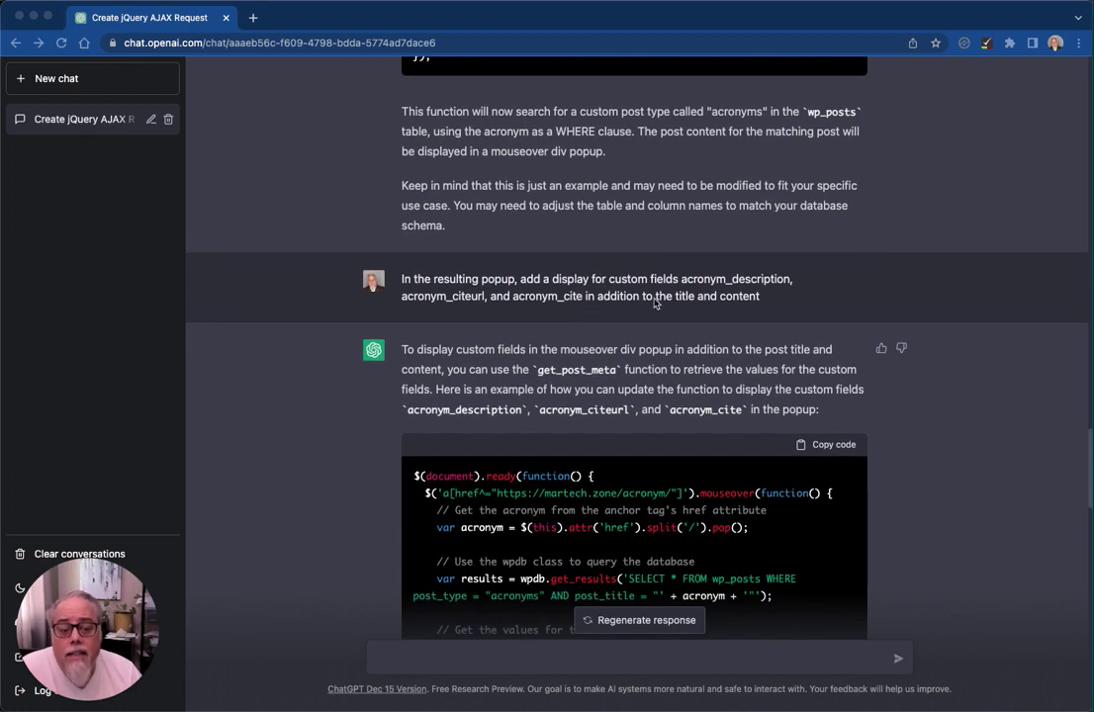
{"action": "scroll", "coordinate": [561, 257], "scroll_direction": "down", "scroll_amount": 4}
{"action": "scroll", "coordinate": [526, 278], "scroll_direction": "down", "scroll_amount": 4}
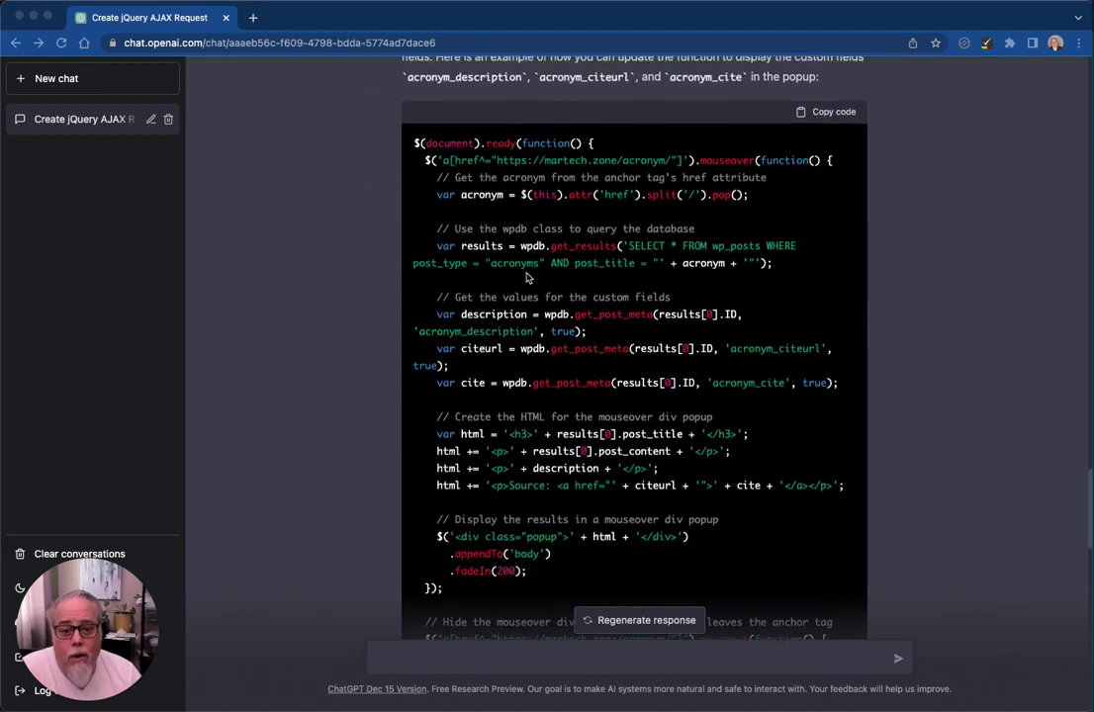
{"action": "scroll", "coordinate": [587, 343], "scroll_direction": "down", "scroll_amount": 2}
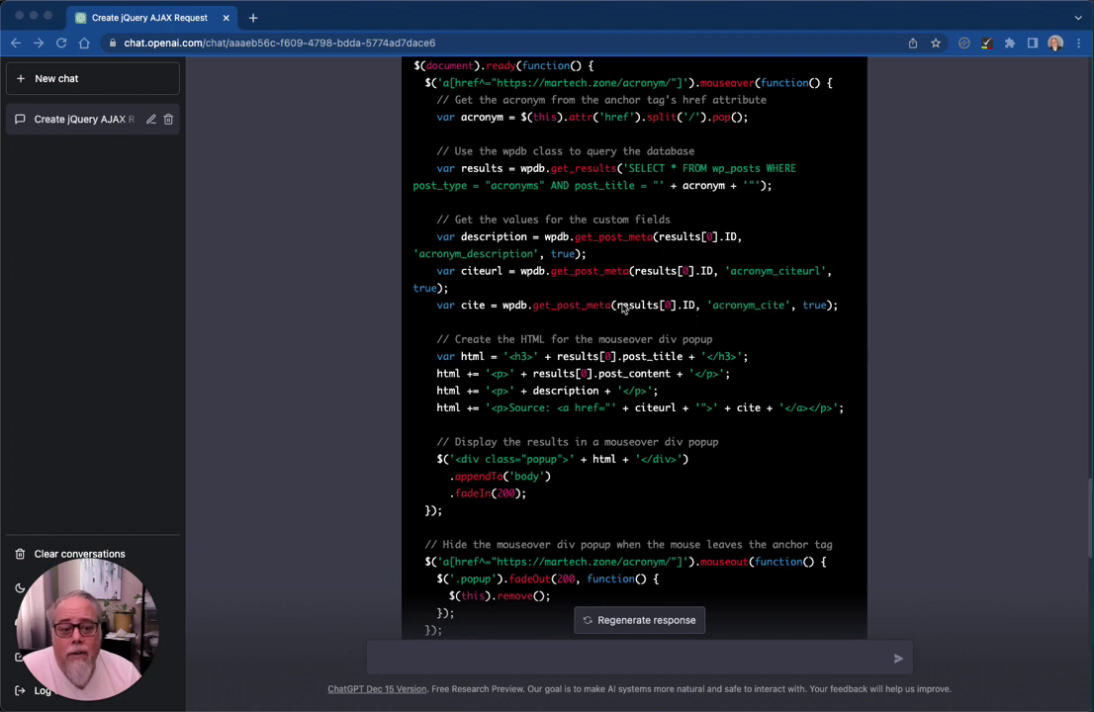
{"action": "scroll", "coordinate": [634, 313], "scroll_direction": "down", "scroll_amount": 3}
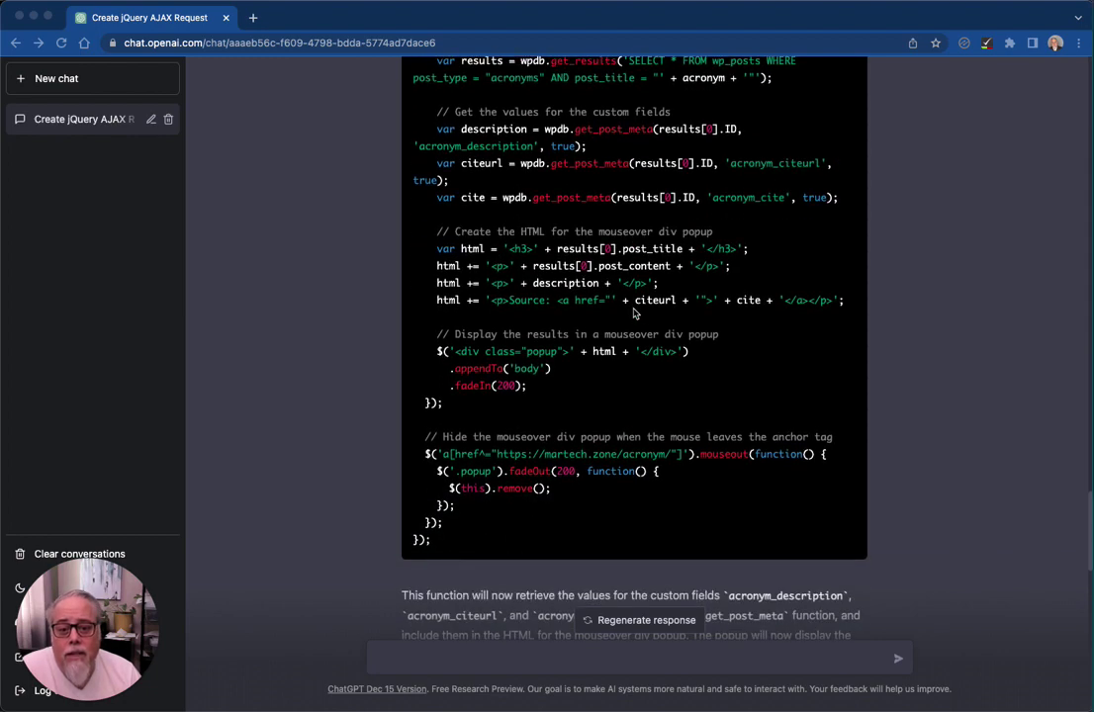
{"action": "scroll", "coordinate": [594, 311], "scroll_direction": "down", "scroll_amount": 2}
{"action": "scroll", "coordinate": [554, 307], "scroll_direction": "down", "scroll_amount": 7}
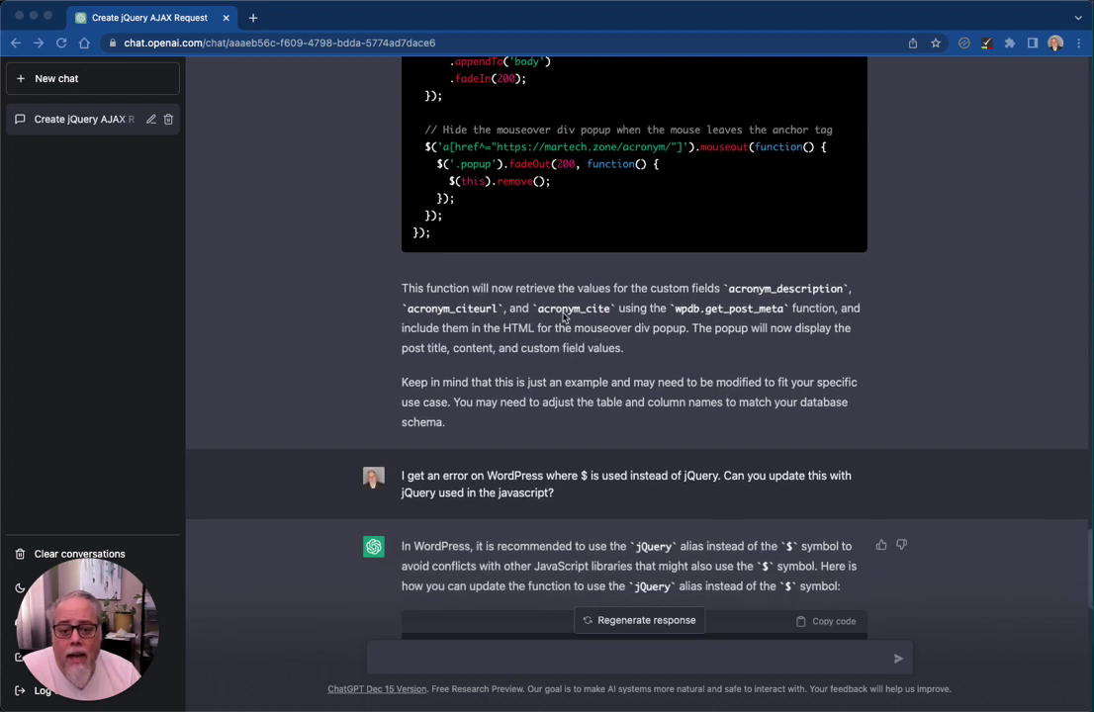
- Scroll through the jQuery-alias code to the mouseout fade-out handler and the closing 'I hope this helps!'
{"action": "scroll", "coordinate": [566, 315], "scroll_direction": "down", "scroll_amount": 4}
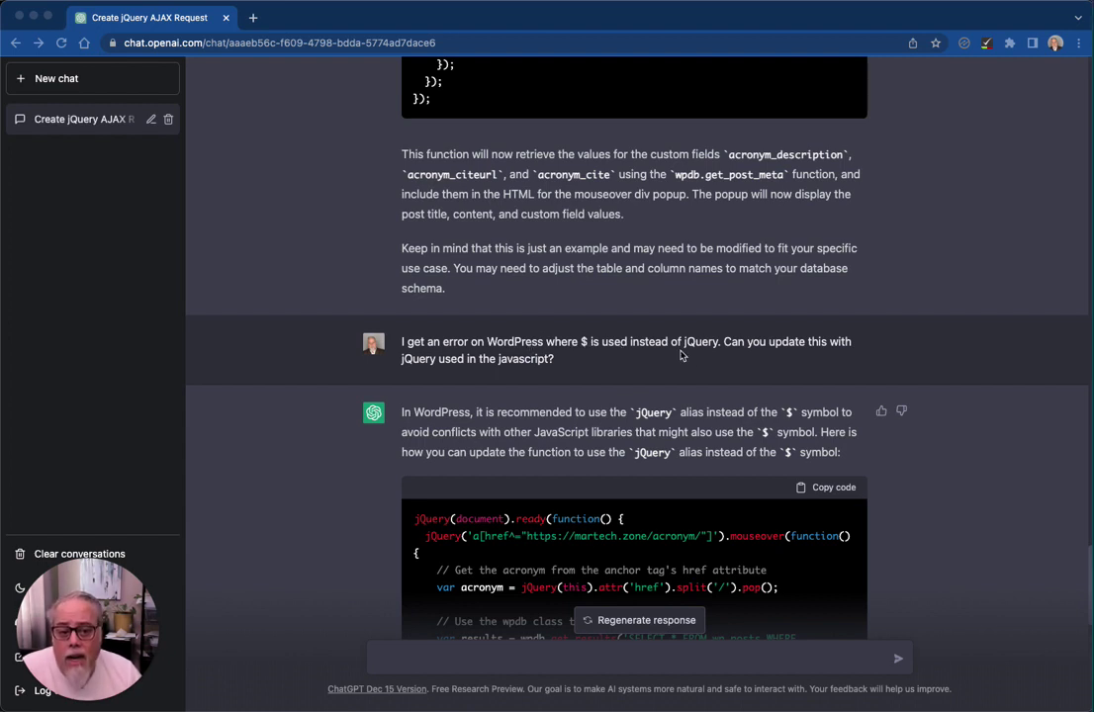
{"action": "scroll", "coordinate": [554, 317], "scroll_direction": "down", "scroll_amount": 3}
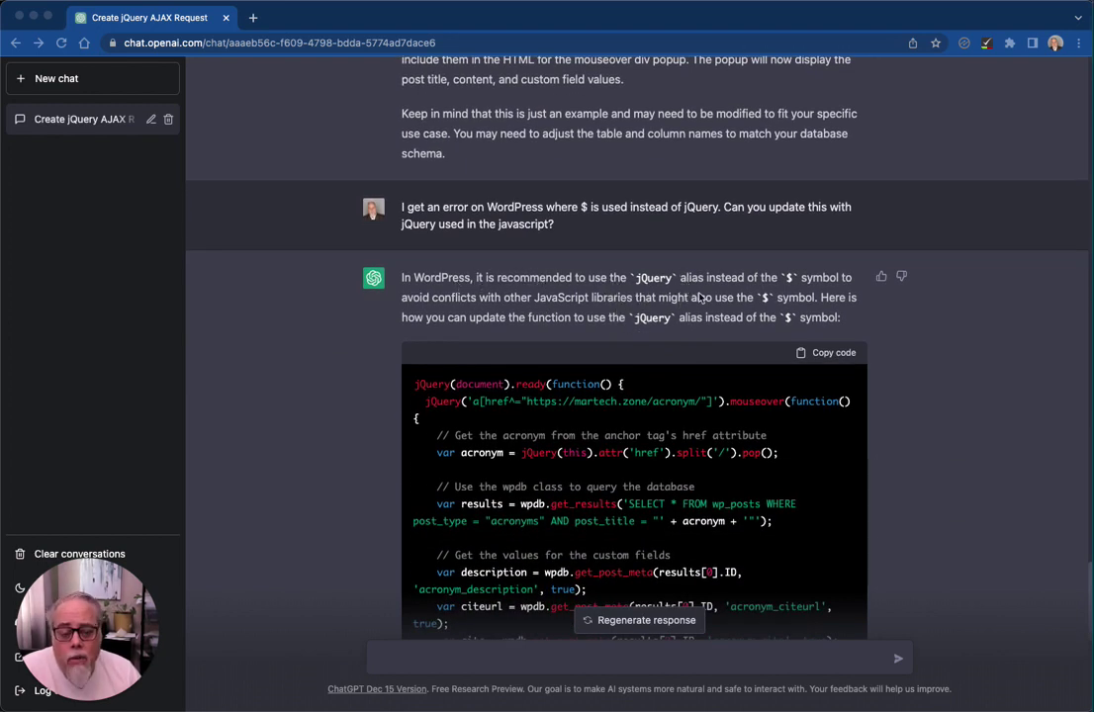
{"action": "scroll", "coordinate": [693, 289], "scroll_direction": "down", "scroll_amount": 1}
{"action": "scroll", "coordinate": [663, 257], "scroll_direction": "down", "scroll_amount": 2}
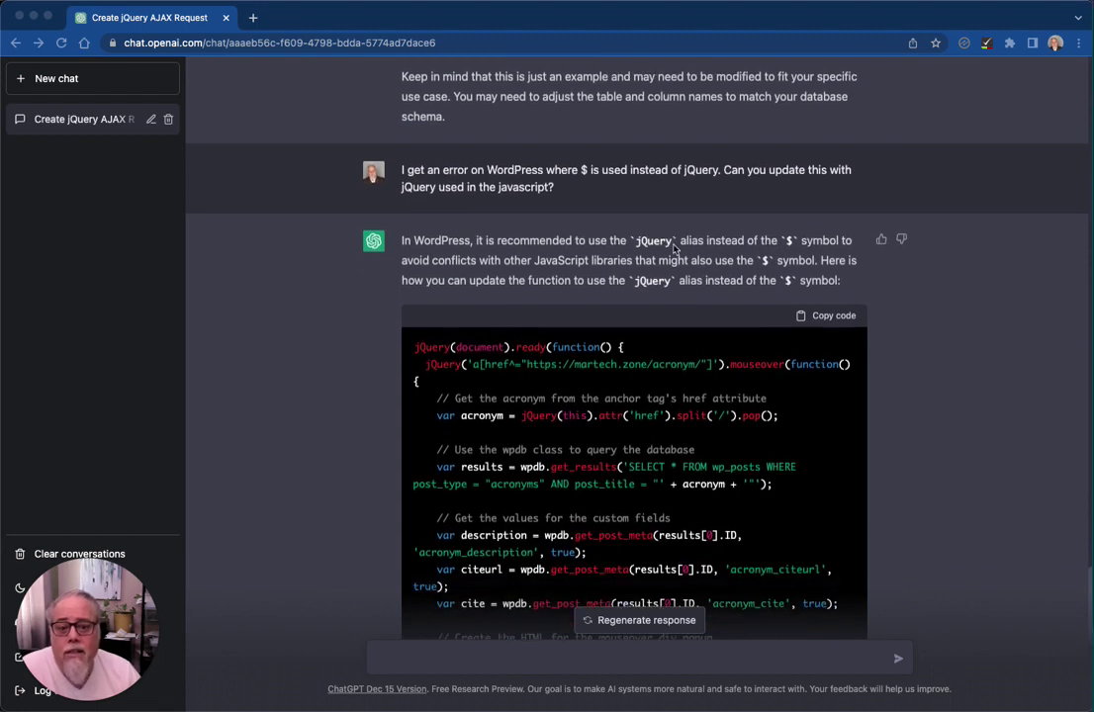
{"action": "scroll", "coordinate": [640, 252], "scroll_direction": "down", "scroll_amount": 8}
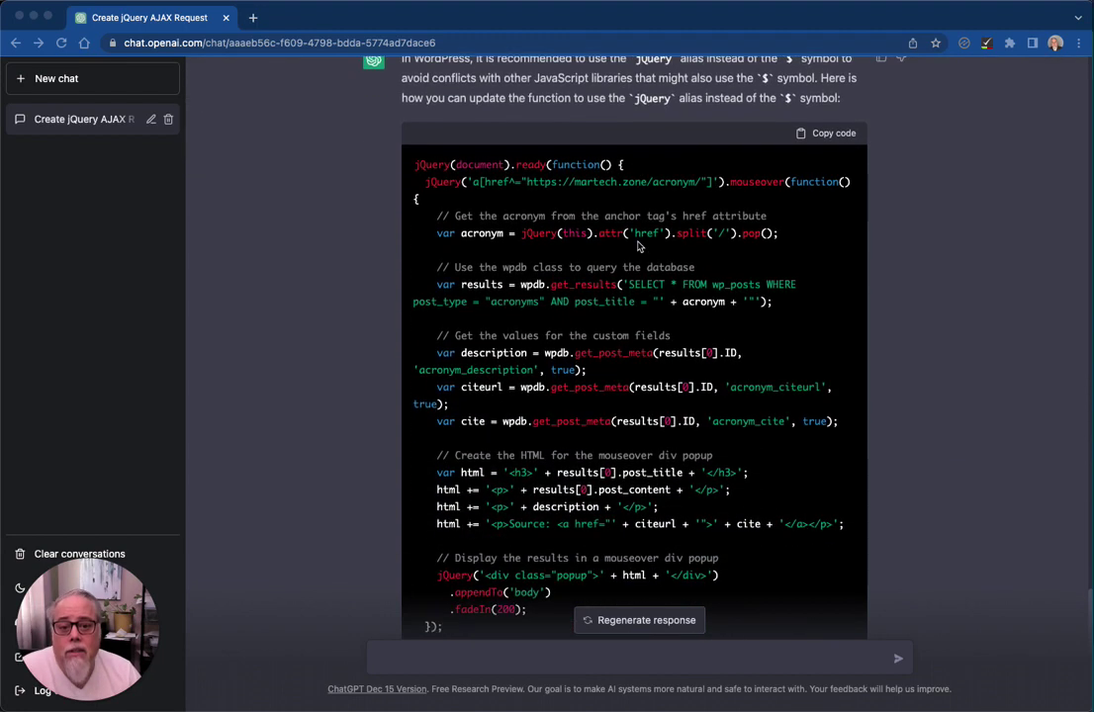
{"action": "scroll", "coordinate": [484, 182], "scroll_direction": "down", "scroll_amount": 16}
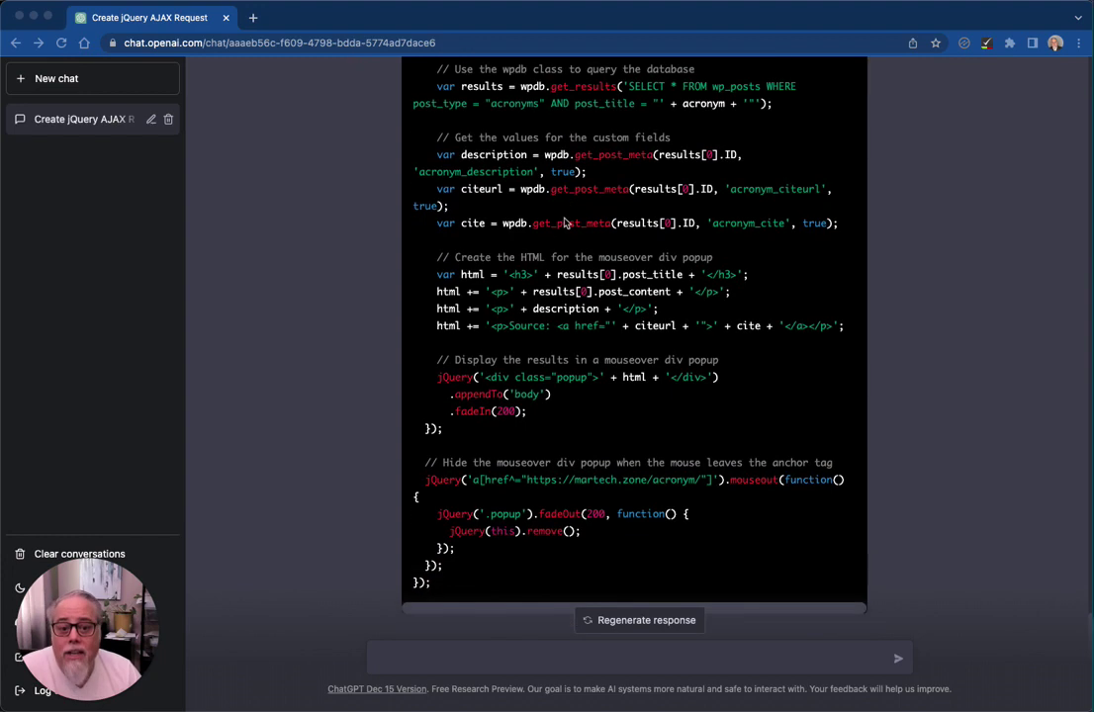
{"action": "scroll", "coordinate": [565, 222], "scroll_direction": "up", "scroll_amount": 8}
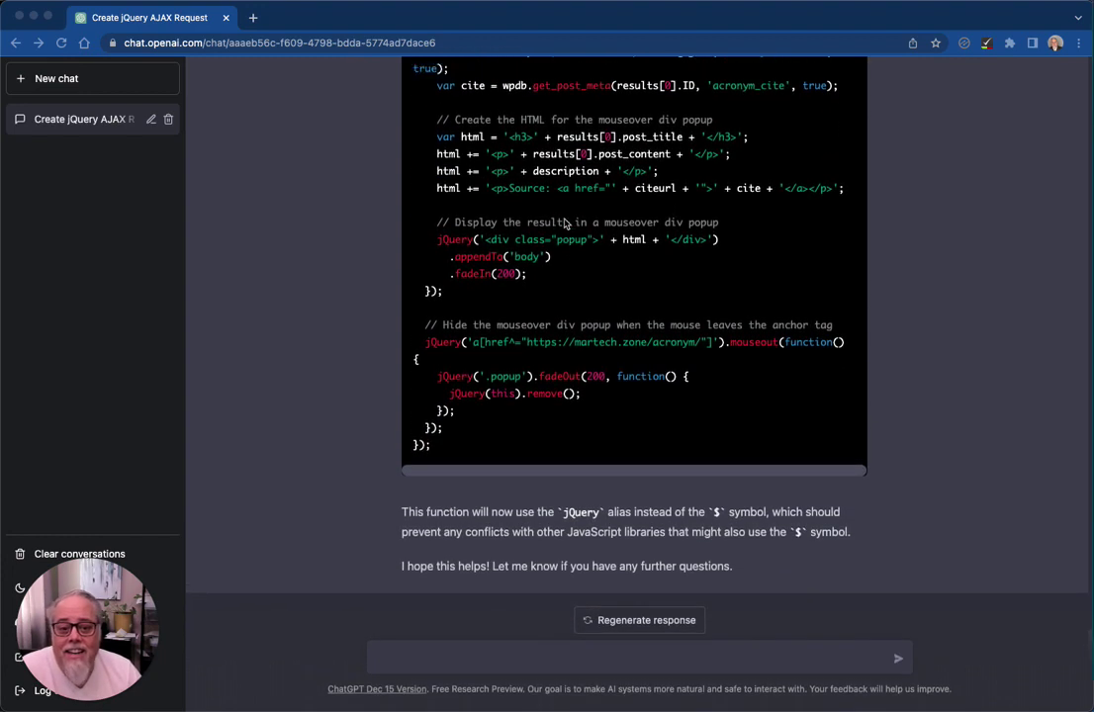
{"action": "scroll", "coordinate": [565, 224], "scroll_direction": "up", "scroll_amount": 5}
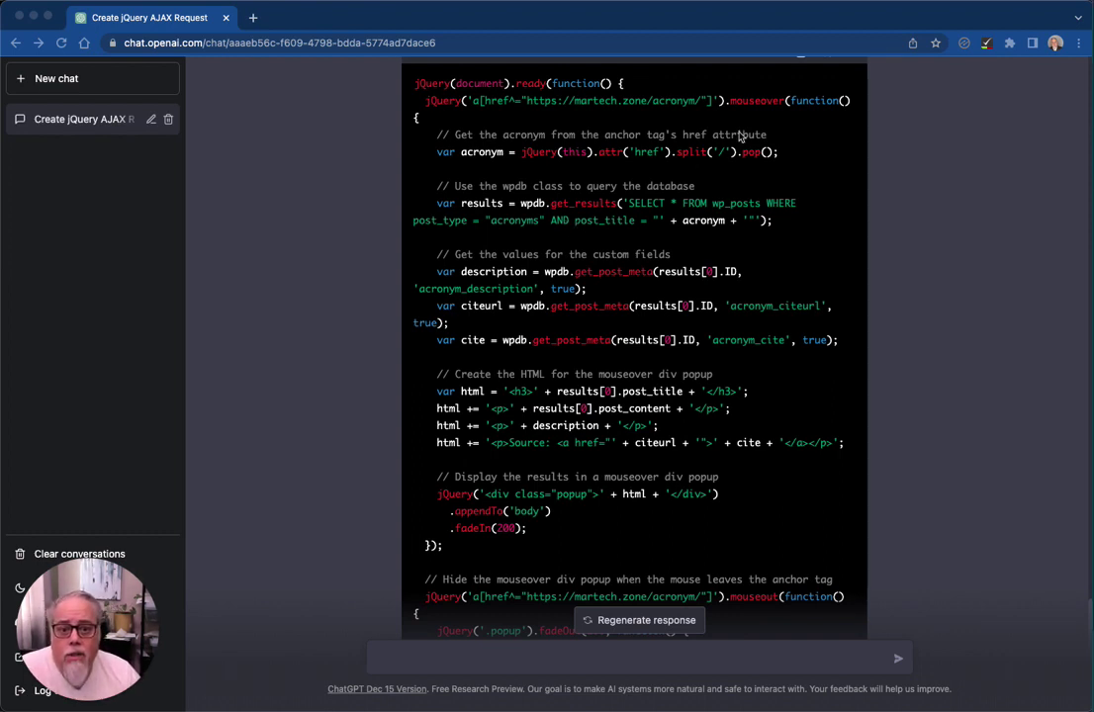
{"action": "scroll", "coordinate": [718, 218], "scroll_direction": "down", "scroll_amount": 3}
{"action": "scroll", "coordinate": [727, 211], "scroll_direction": "up", "scroll_amount": 10}
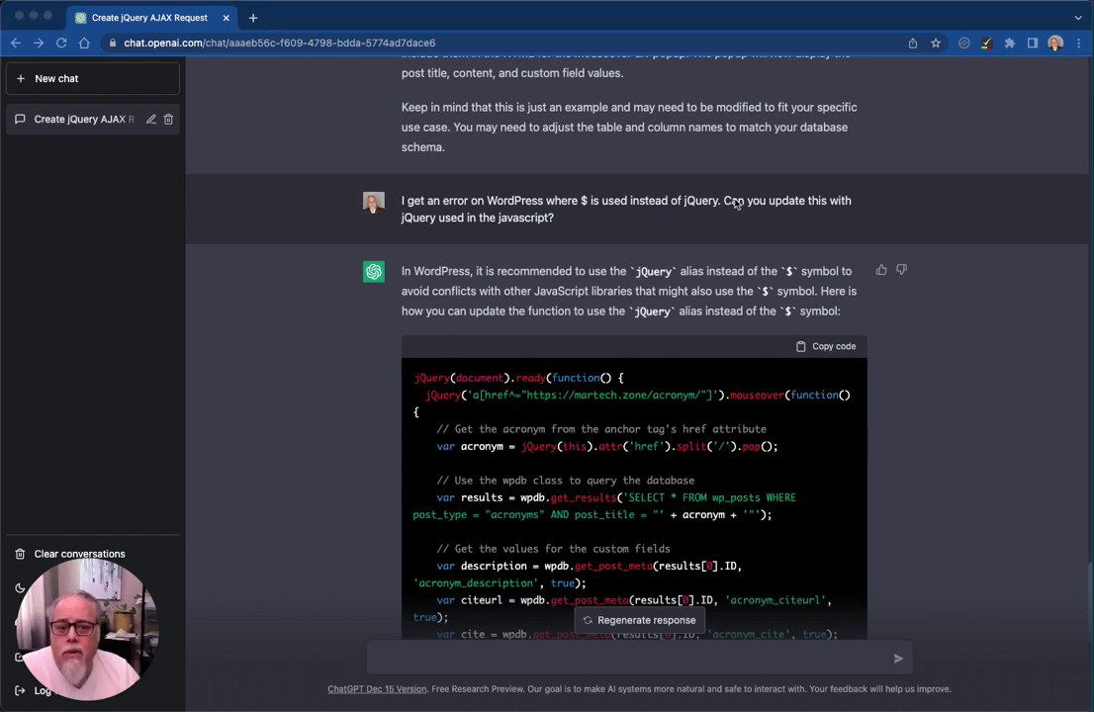
{"action": "scroll", "coordinate": [733, 205], "scroll_direction": "down", "scroll_amount": 10}
{"action": "scroll", "coordinate": [622, 203], "scroll_direction": "down", "scroll_amount": 3}
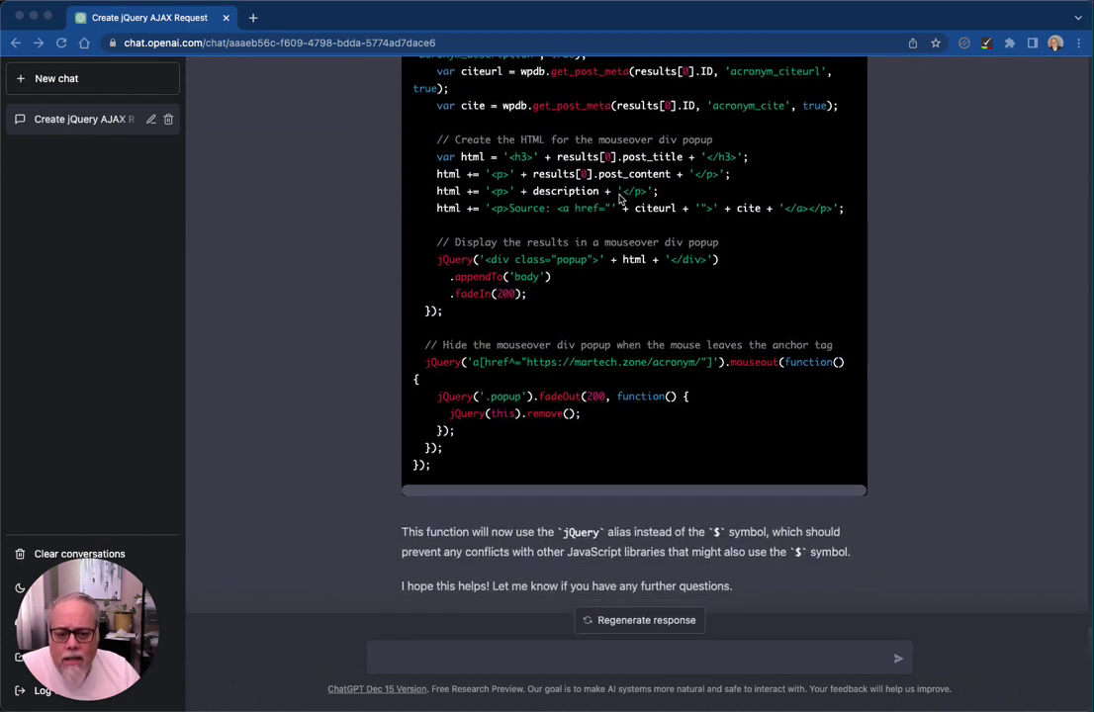